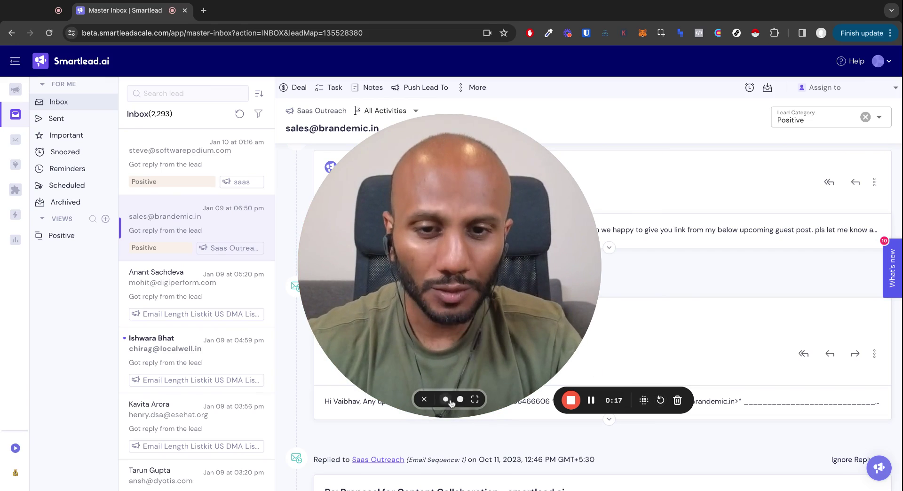
left_click(450, 400)
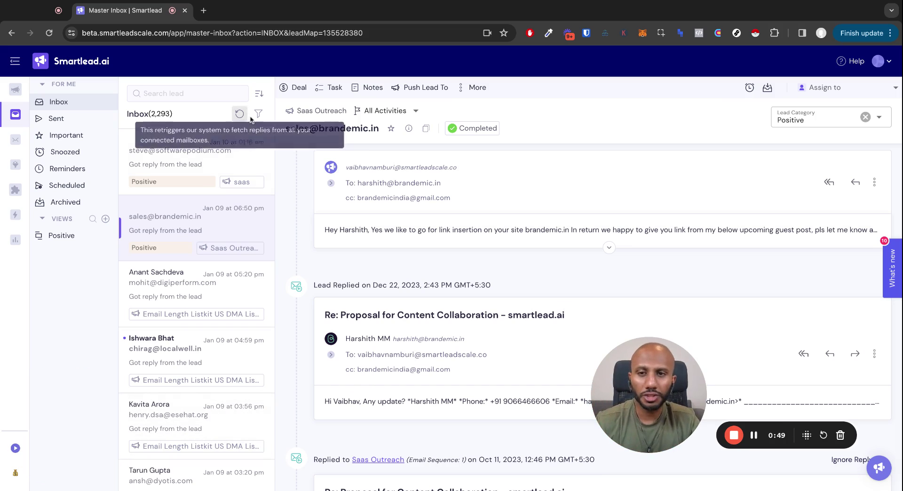
Step: Review the inbox filter options and the Create View form with the Specific Category option, closing both without changes
left_click(259, 113)
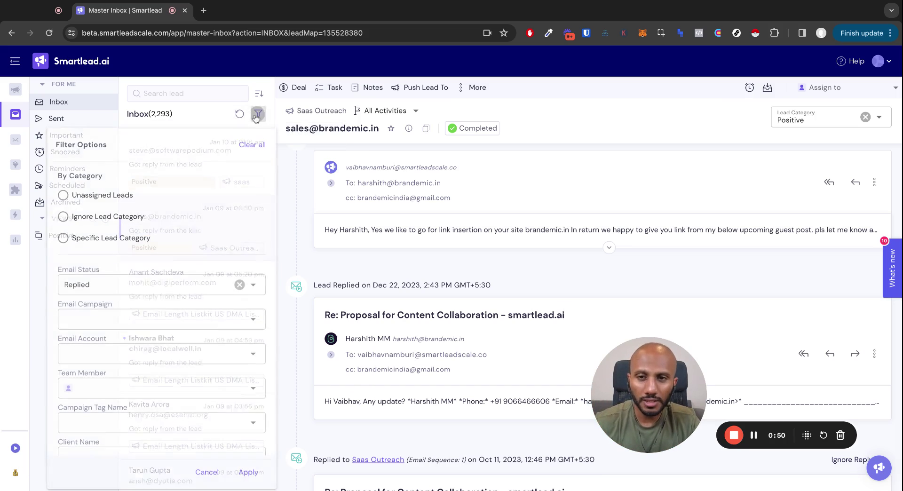
left_click(304, 170)
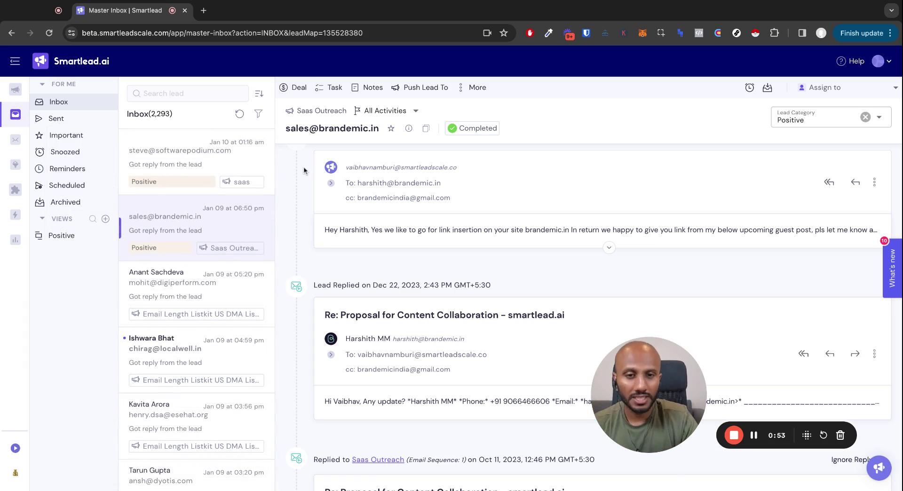
left_click(105, 219)
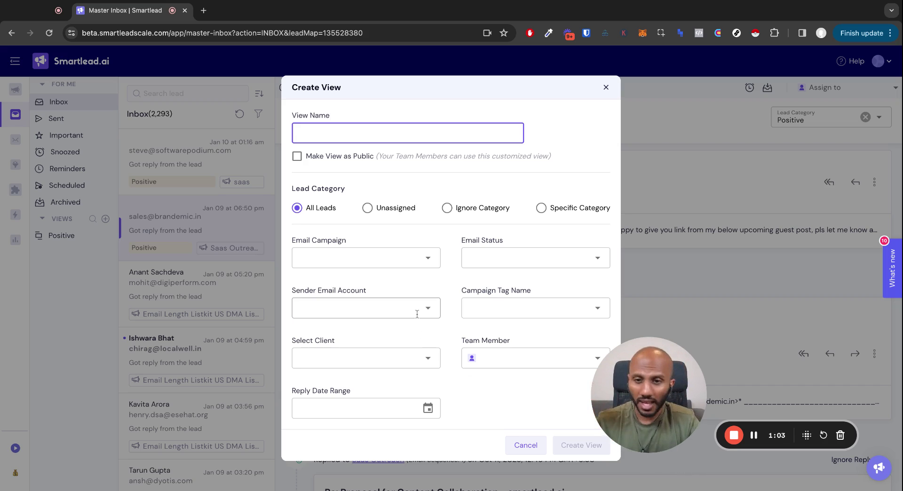
left_click(541, 207)
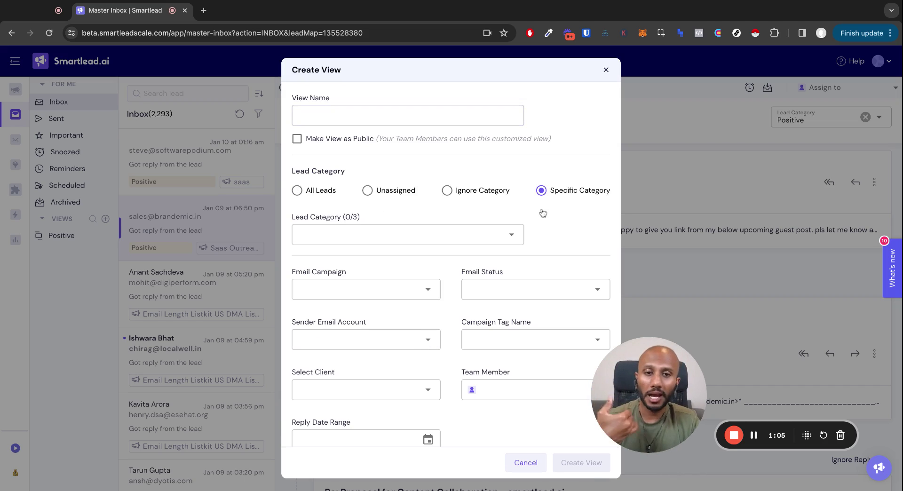
left_click(607, 69)
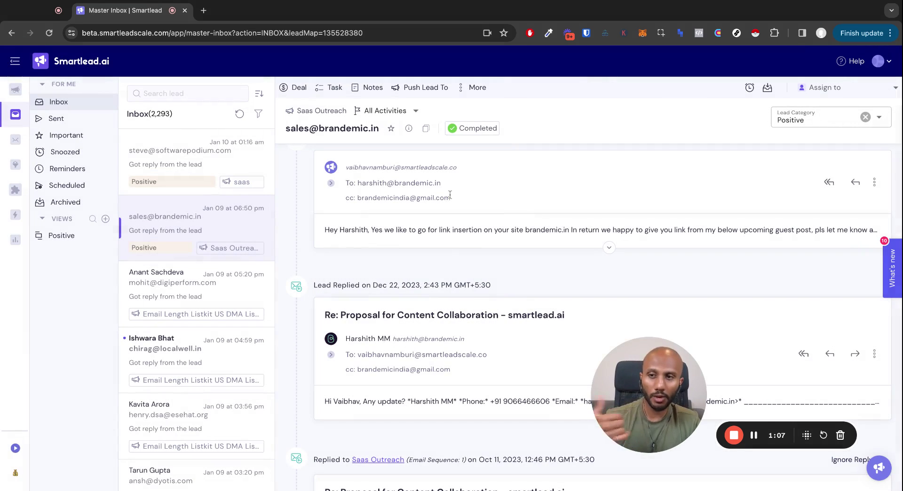
Step: Look at the leads in the saved Positive view and return to the full Inbox
left_click(61, 235)
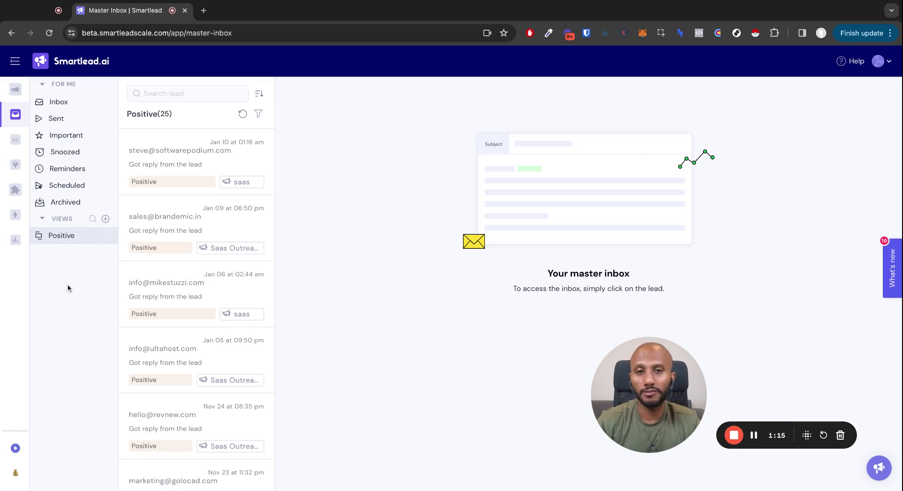
left_click(92, 102)
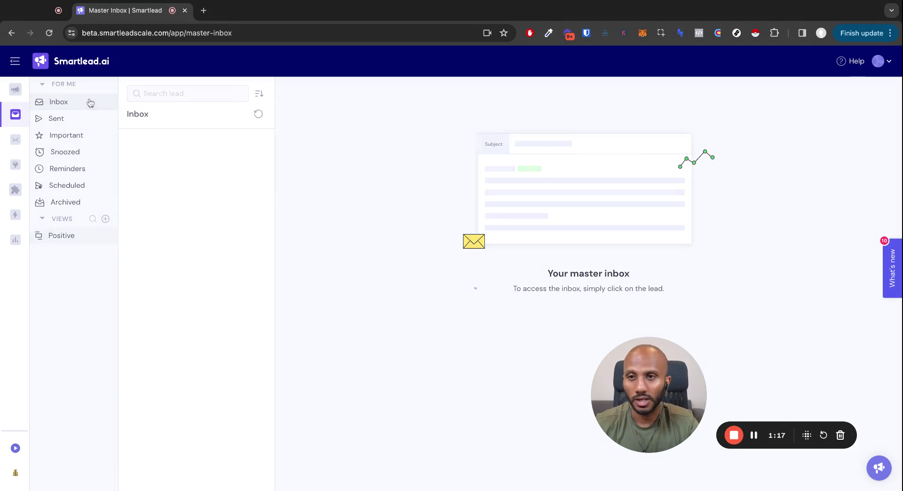
Step: Open the Brandemic lead's conversation from Jan 09 and look through its email and activity history
left_click(237, 232)
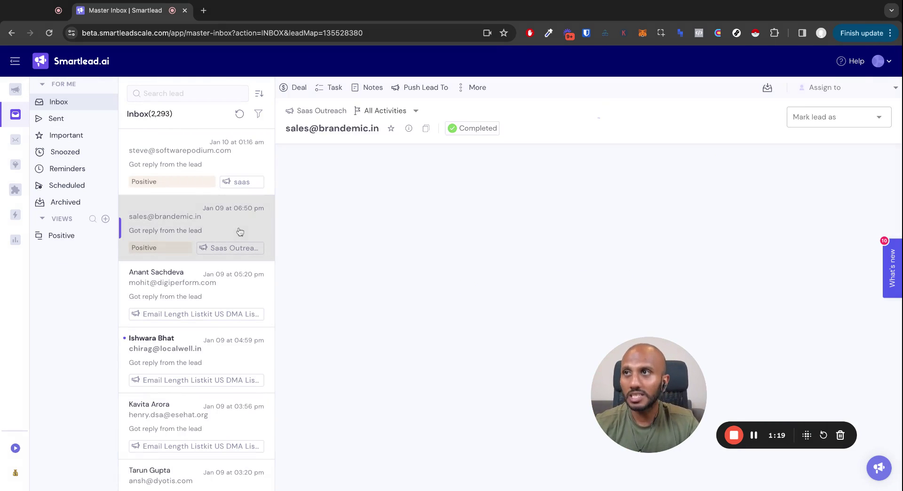
scroll(767, 304, "down", 15)
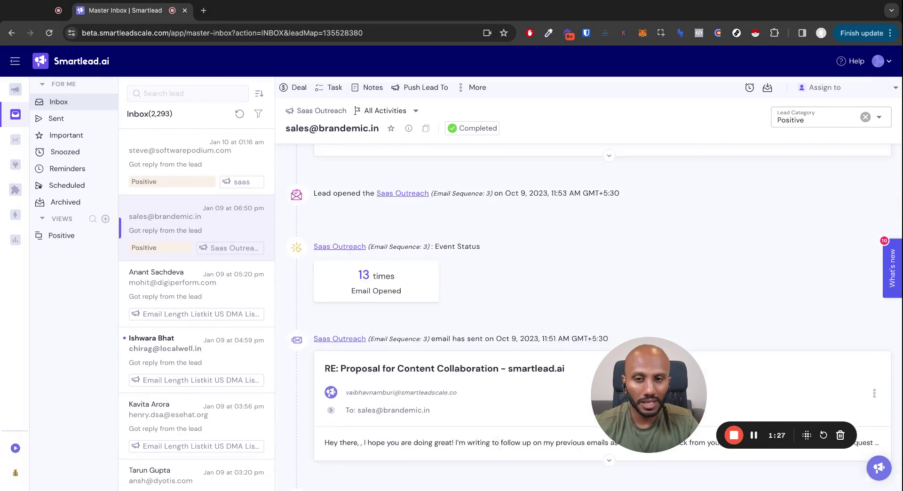
scroll(767, 304, "up", 3)
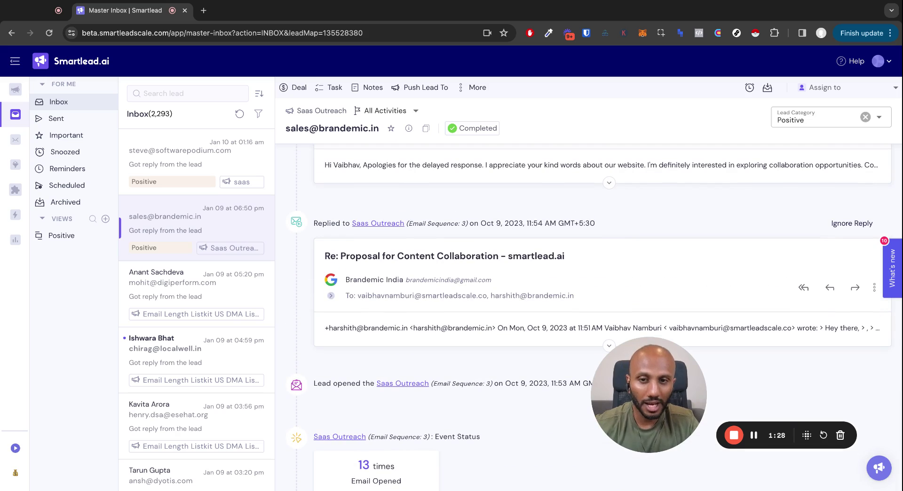
Step: Start a reply to the Oct 9, 2023 email with Single Image Banner.png attached, and close the draft unsent
left_click(829, 287)
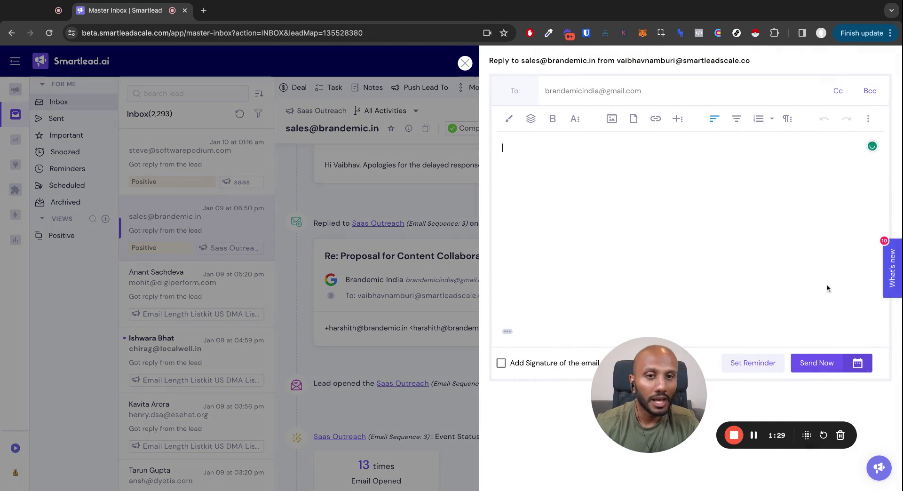
left_click(630, 115)
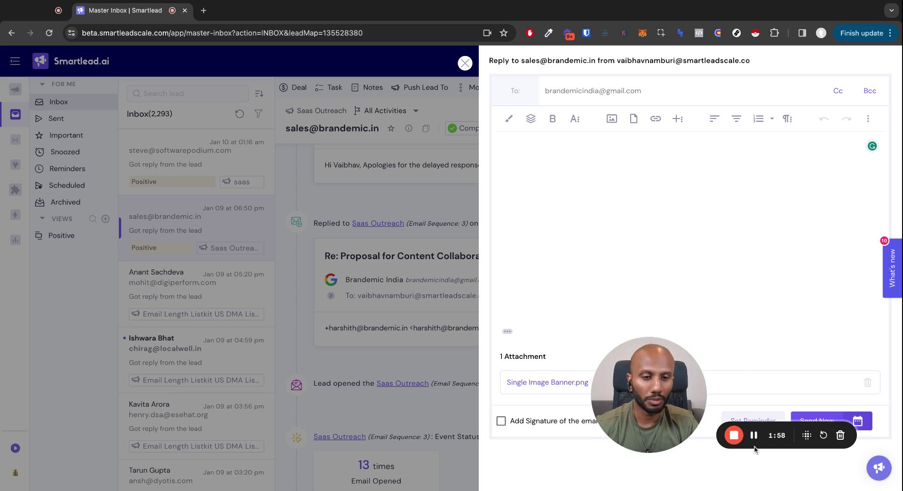
key("Escape")
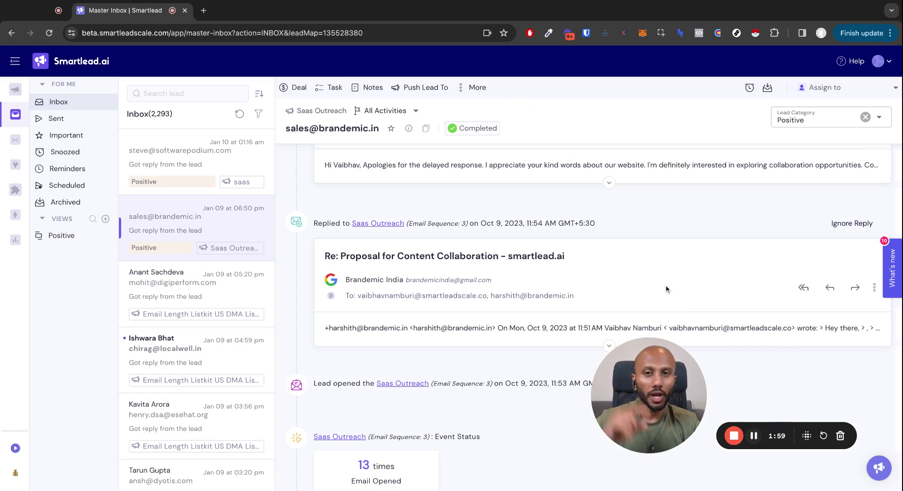
Step: View the list of Master Inbox keyboard shortcuts and close it
left_click(475, 85)
left_click(574, 208)
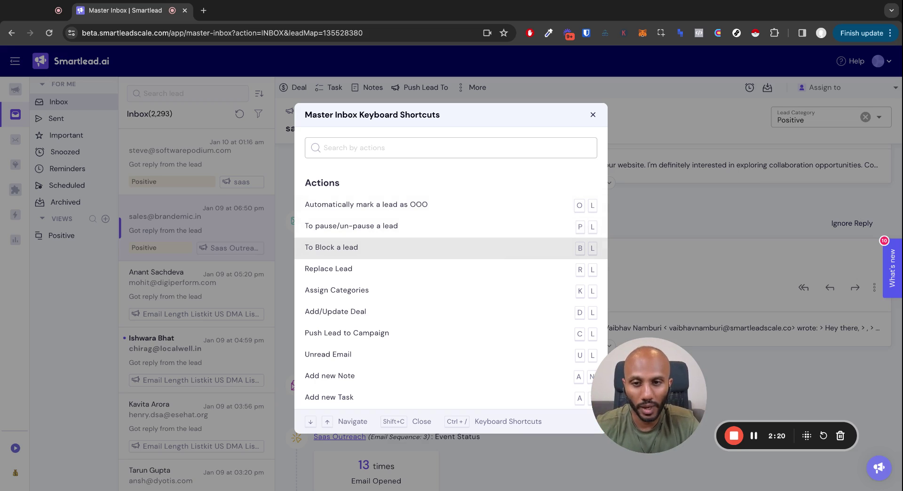
left_click(663, 216)
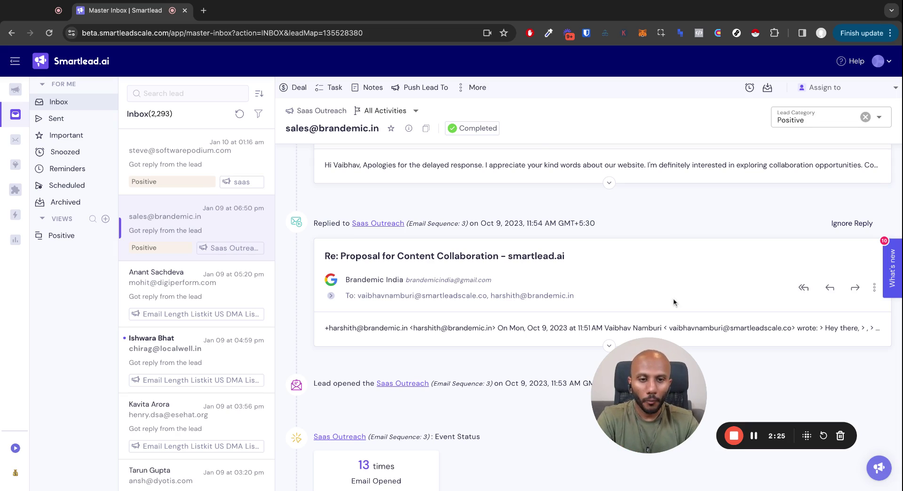
Step: Save a deal value of $10,000 for the Brandemic lead
key("d")
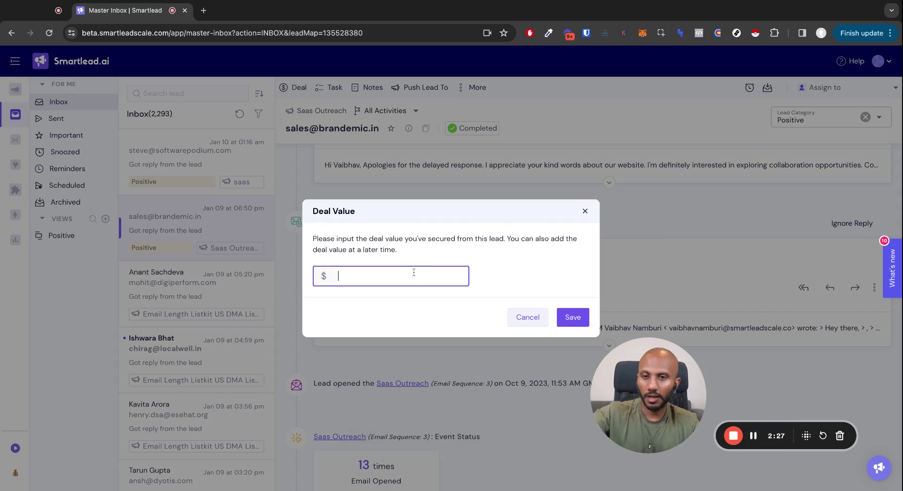
type("10,000")
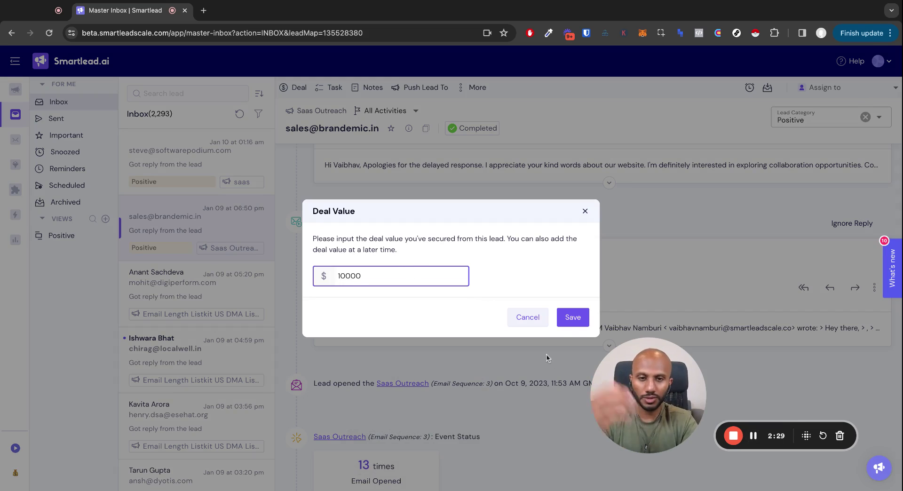
left_click(572, 317)
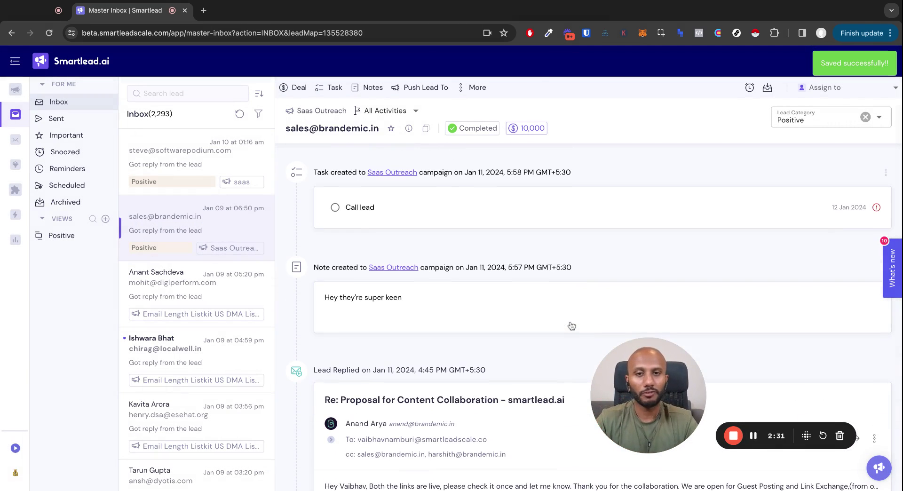
Step: Look over the lead's activity timeline and assign the lead to the second team member in the list
scroll(527, 165, "down", 10)
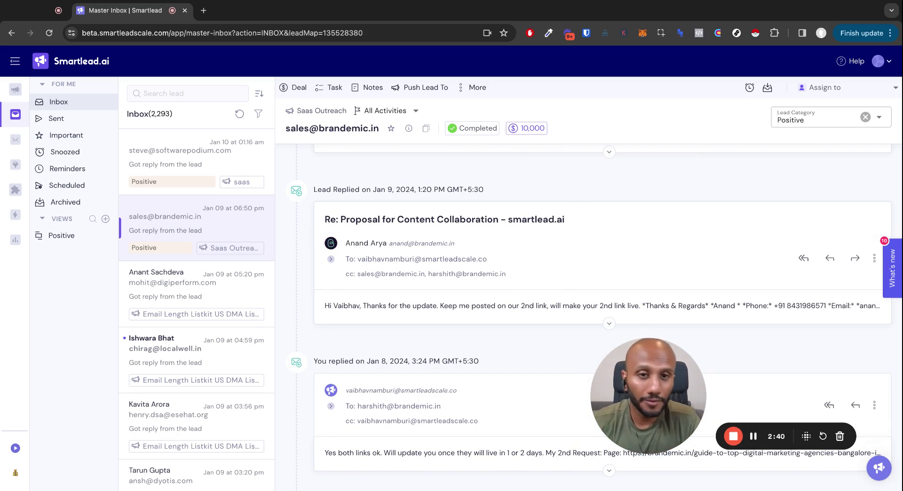
scroll(602, 305, "up", 10)
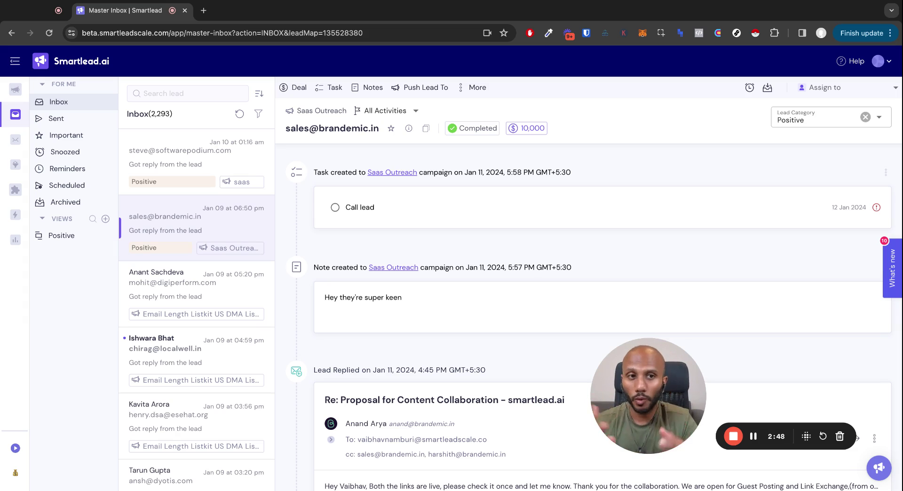
left_click(827, 88)
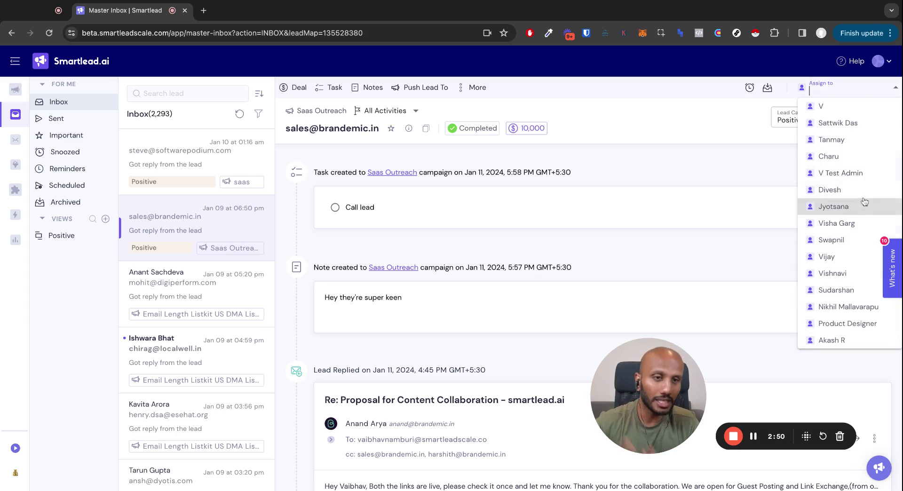
left_click(858, 123)
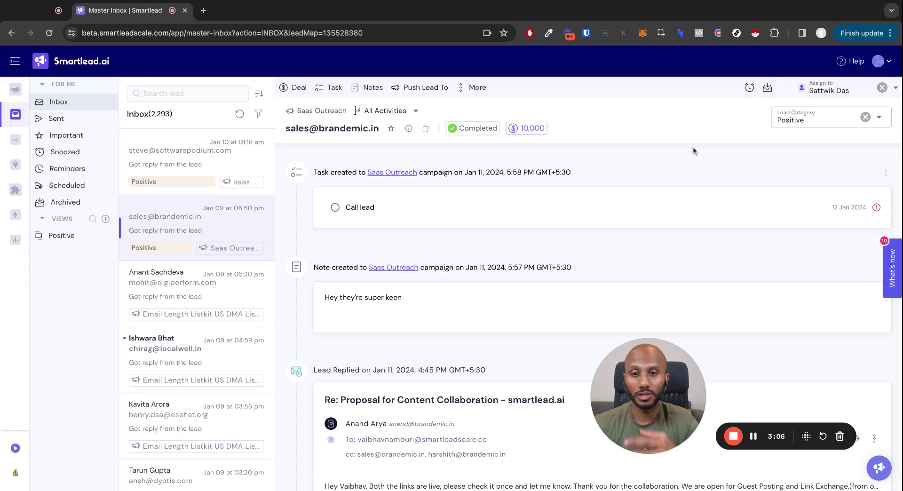
Step: Draft a note for the Saas Outreach campaign saying the lead is super keen, and close it without saving
left_click(372, 88)
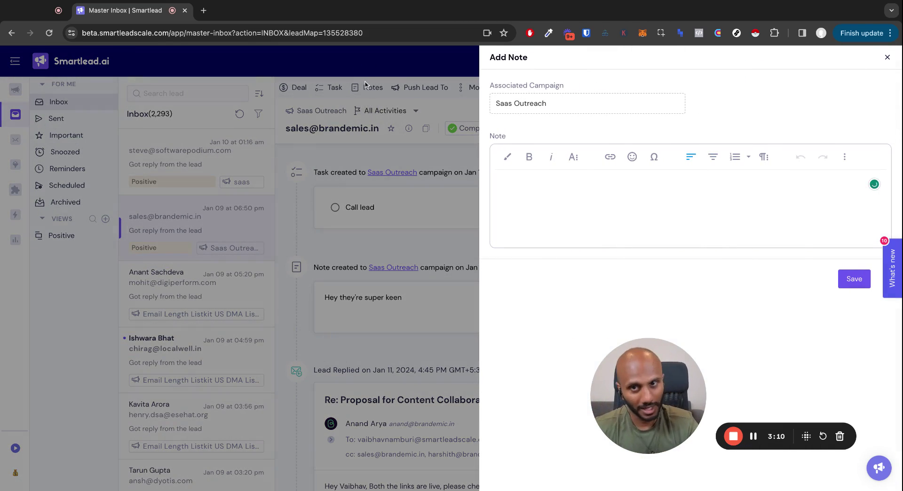
left_click(366, 83)
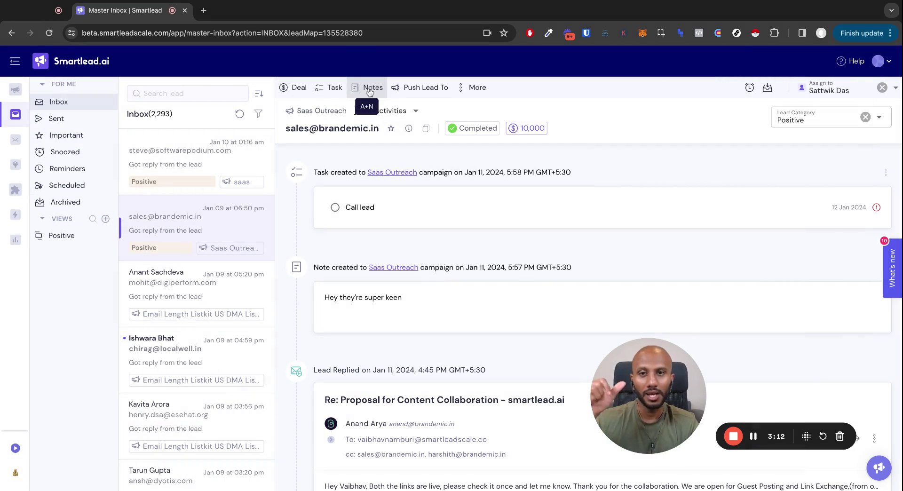
left_click(370, 92)
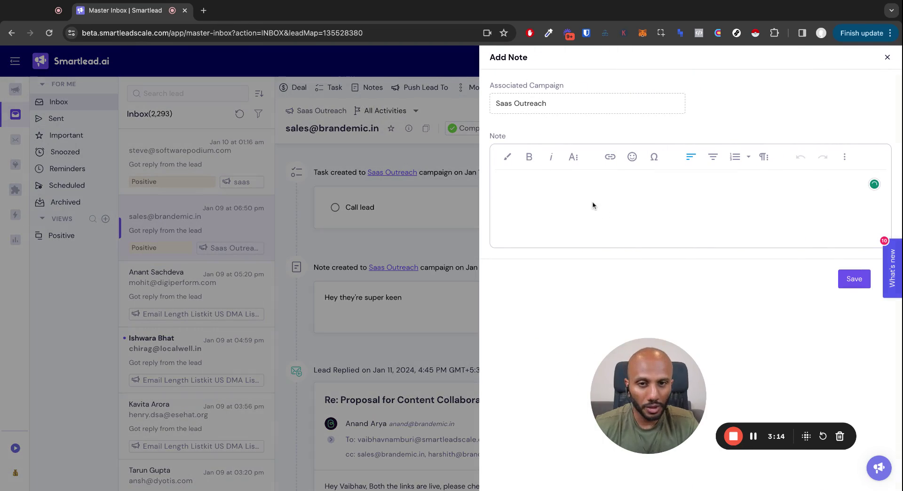
type("Hey they")
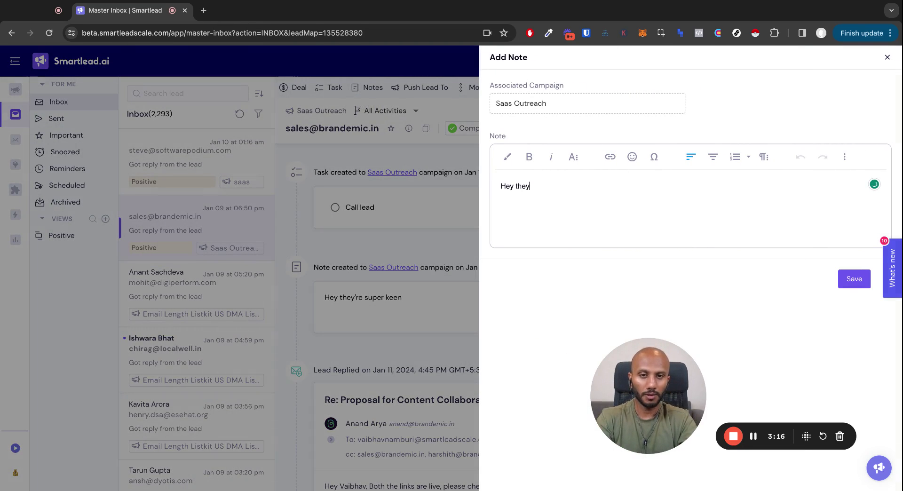
type(" supre keen")
left_click(540, 186)
left_click(540, 217)
left_click(434, 98)
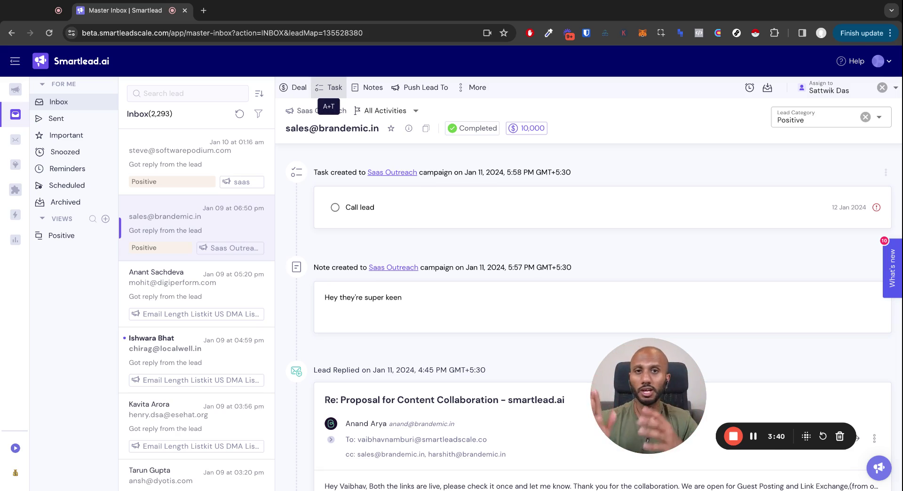
Step: Examine the Add Task form's name, description, due date and priority fields, and close it without adding a task
left_click(329, 88)
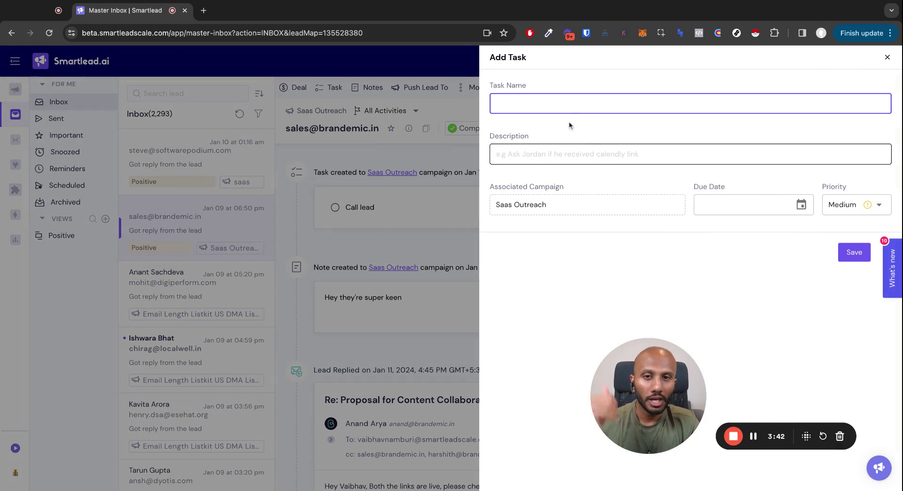
left_click(546, 148)
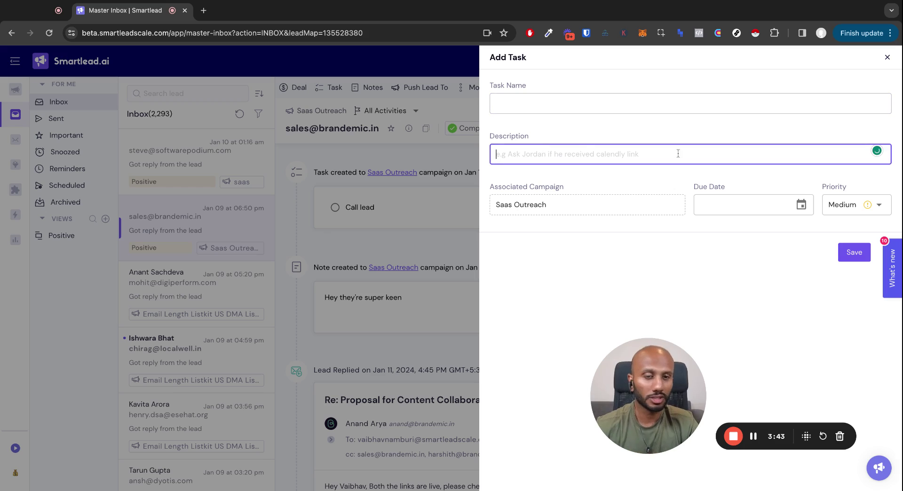
left_click(764, 187)
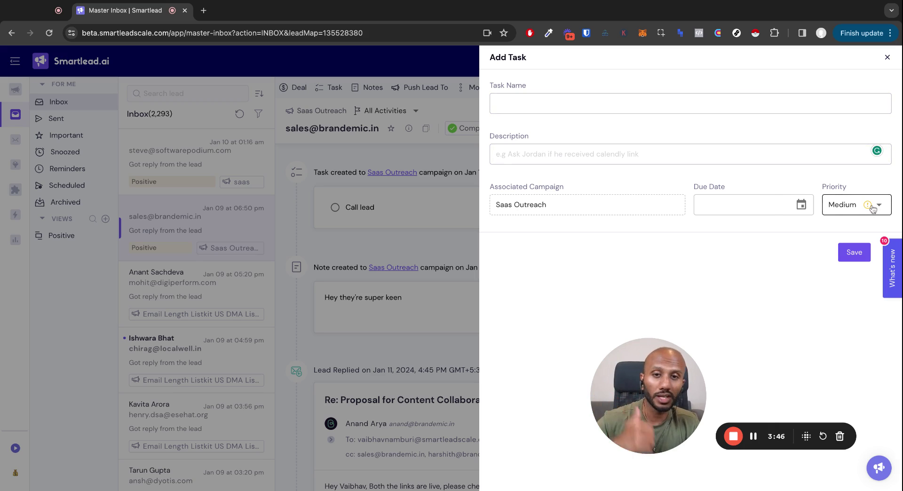
left_click(366, 241)
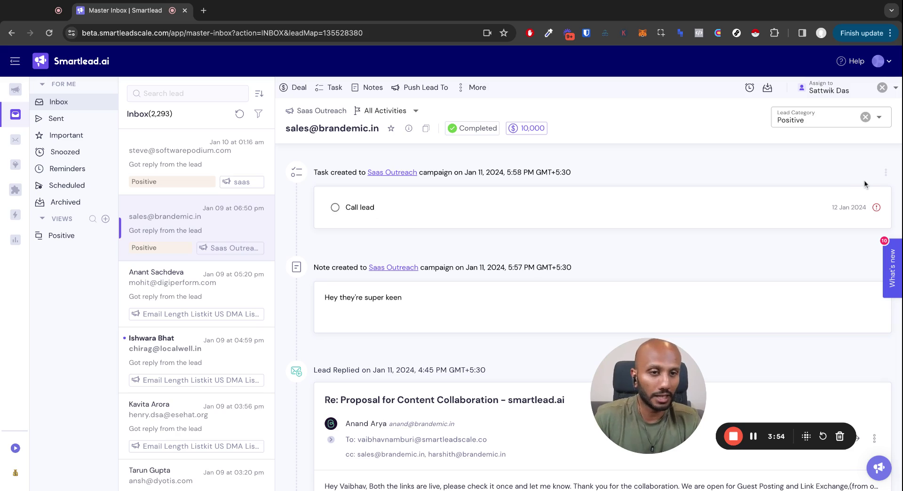
Step: Open the existing Call lead task to review its description, due date and priority, and close it unchanged
left_click(885, 172)
left_click(870, 193)
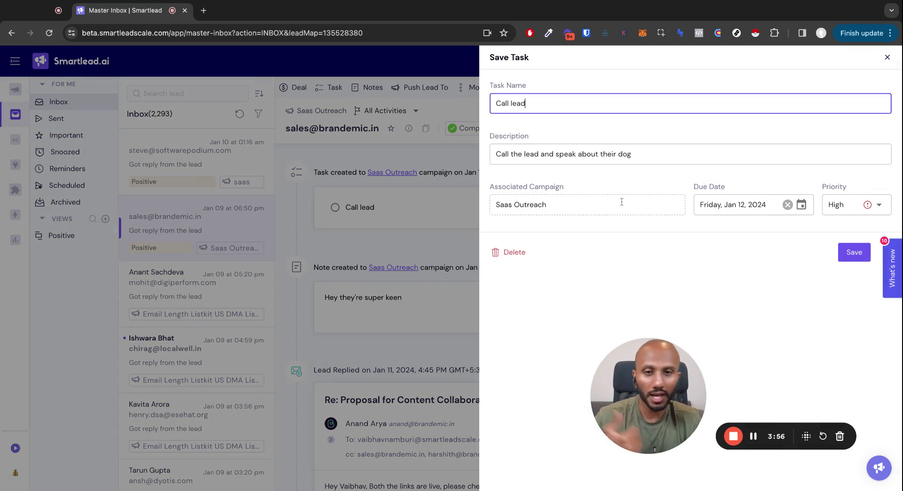
left_click(453, 124)
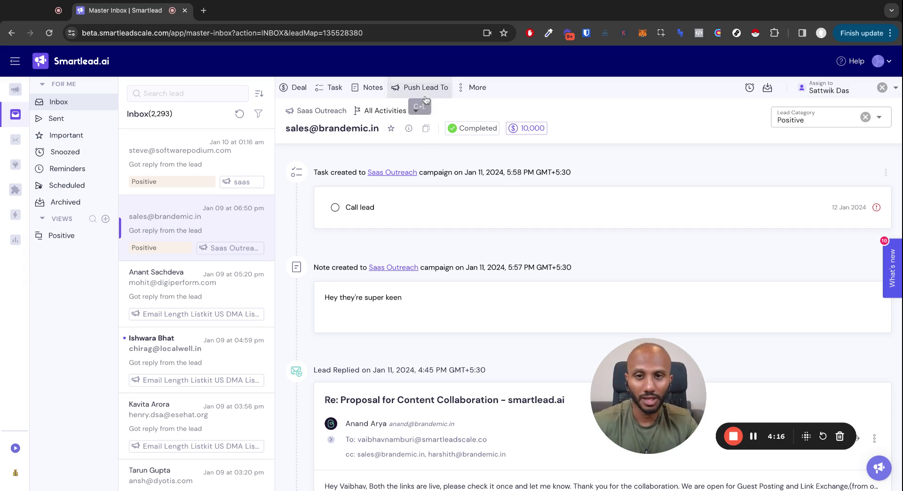
Step: Review the activity filter options without changing the filter, and browse the lead's earlier campaign emails and replies
left_click(407, 113)
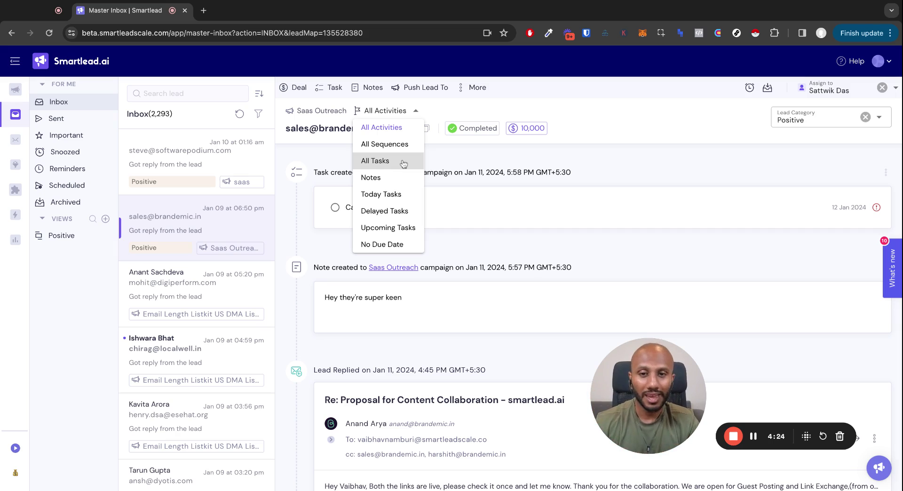
left_click(526, 167)
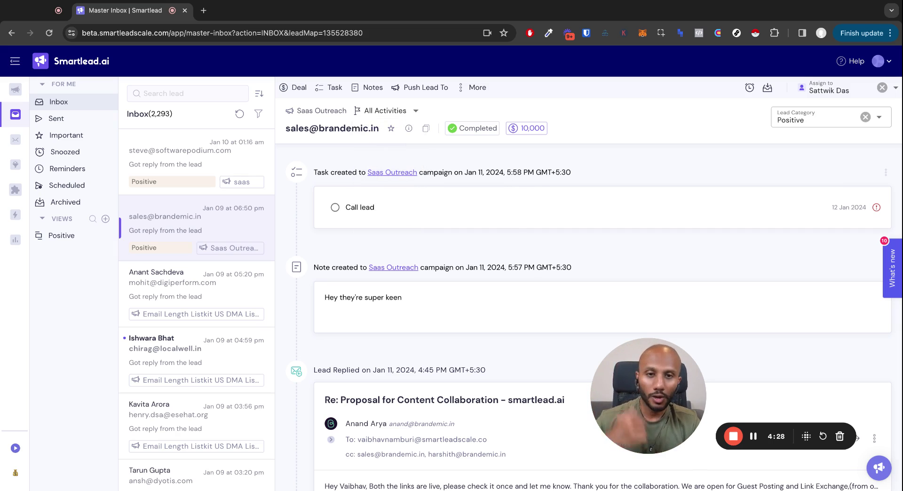
scroll(684, 249, "down", 10)
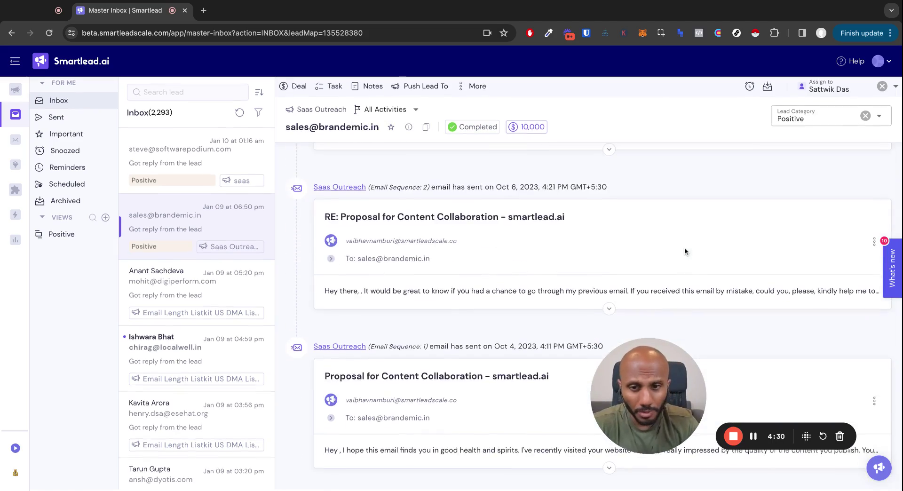
scroll(684, 247, "up", 8)
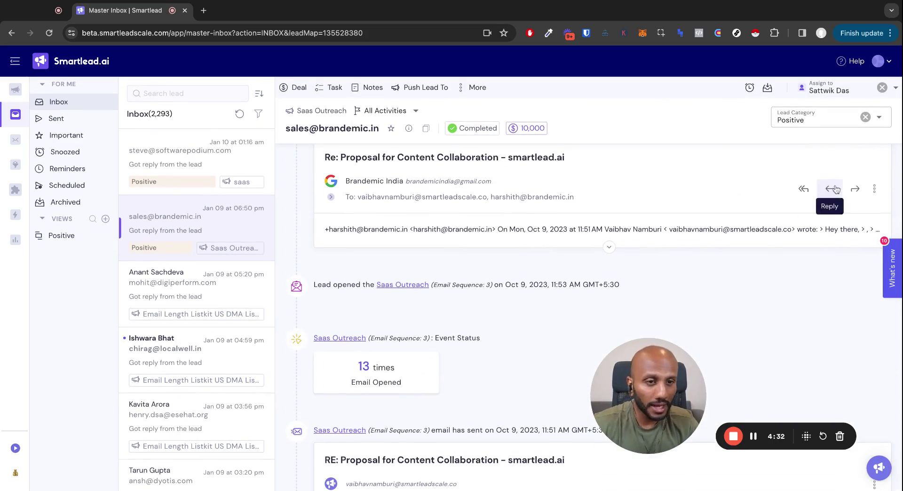
Step: Open a reply to the lead's October 9 email, examine its reminder options, and close both without sending or creating anything
left_click(832, 189)
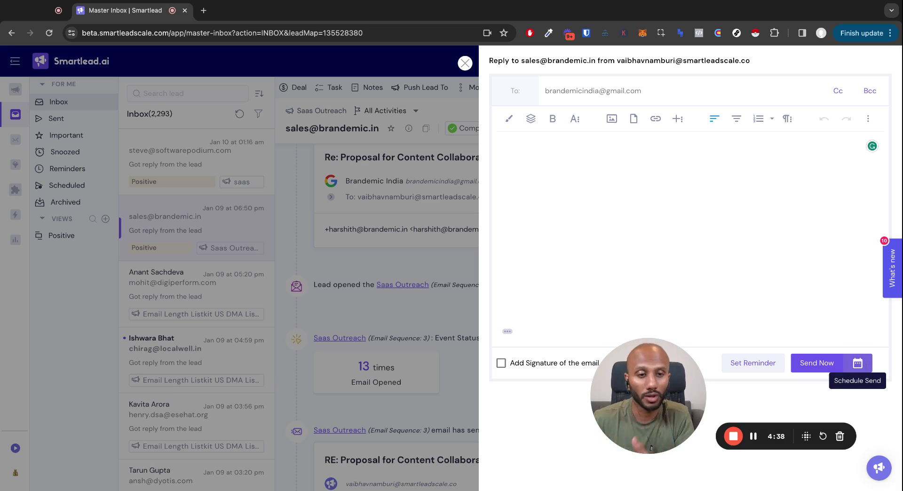
left_click(765, 363)
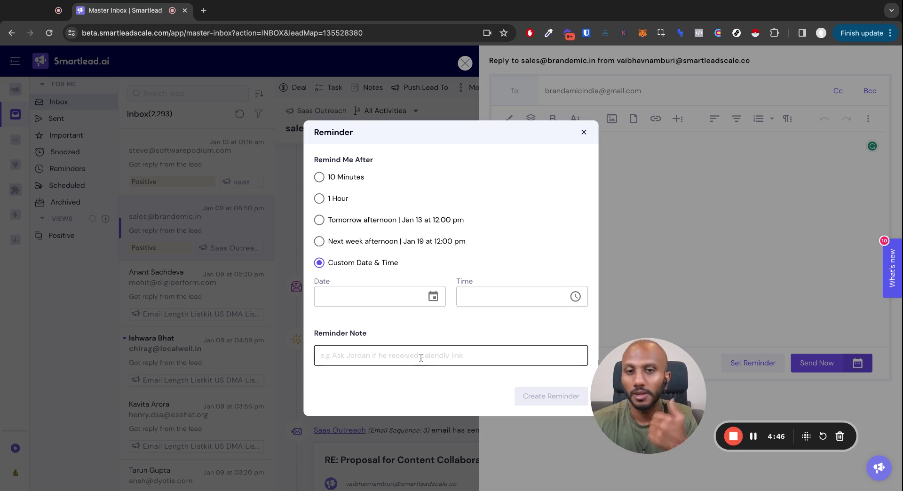
left_click(583, 132)
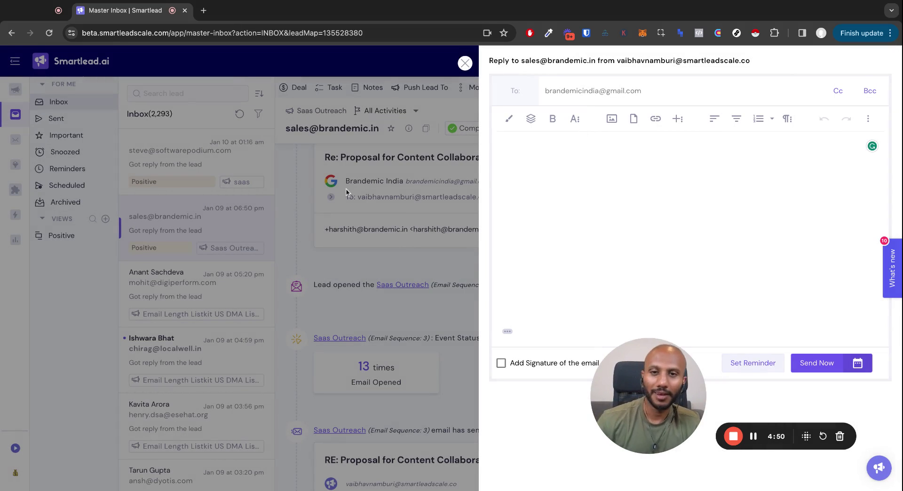
left_click(464, 63)
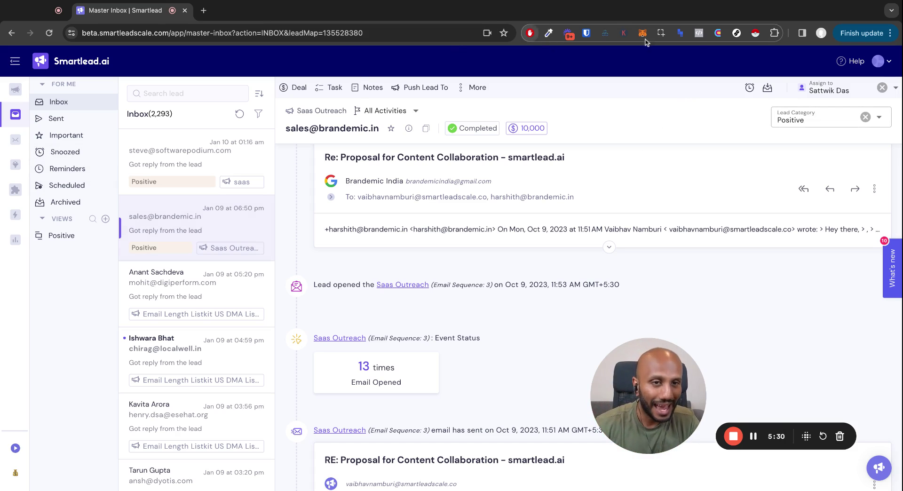
Step: Examine the snooze durations and custom date and time option for the lead, and close the dialog without snoozing
left_click(751, 89)
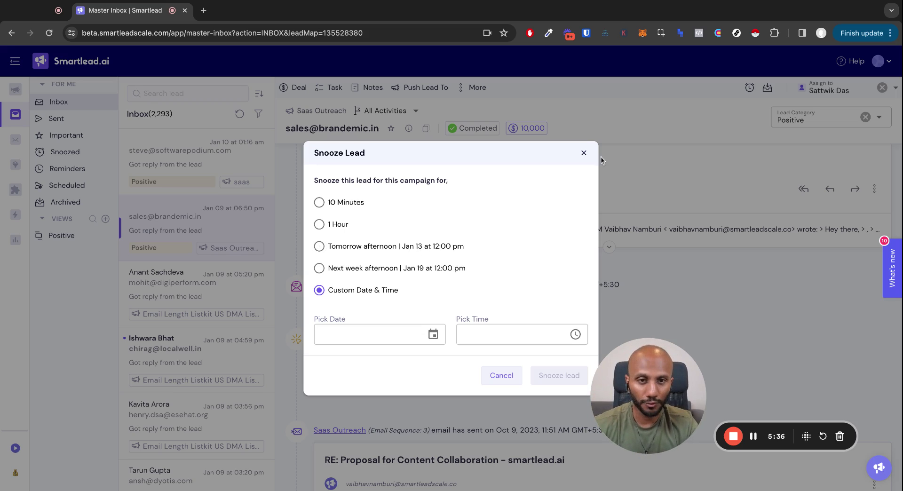
left_click(583, 153)
scroll(495, 240, "up", 15)
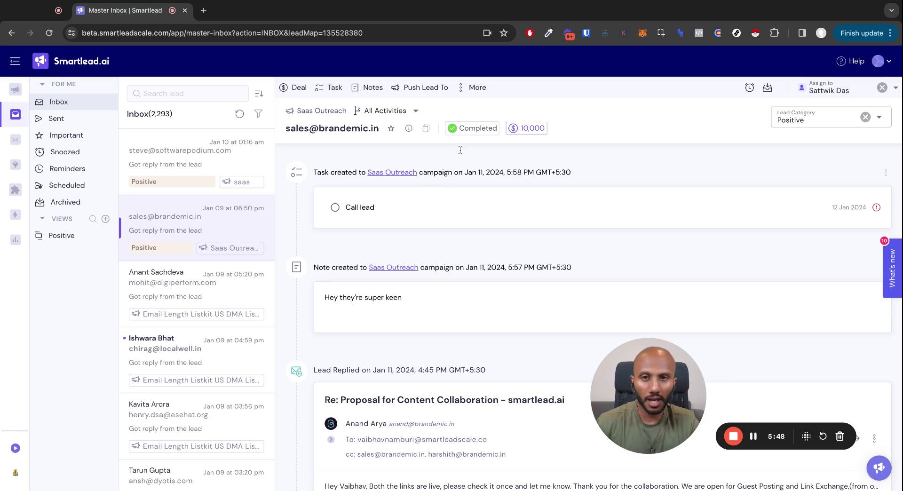
Step: Choose a copied campaign as the push target, review the import and Hubspot settings, and close without pushing the lead
left_click(420, 88)
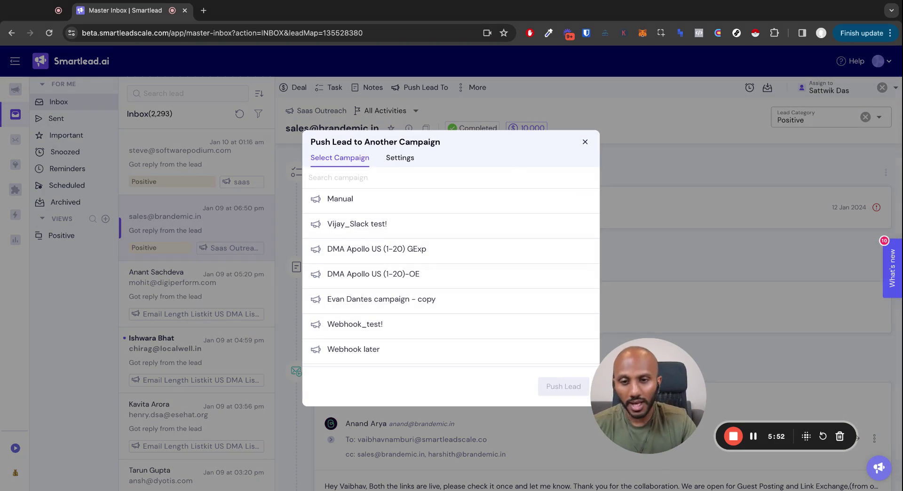
left_click(506, 302)
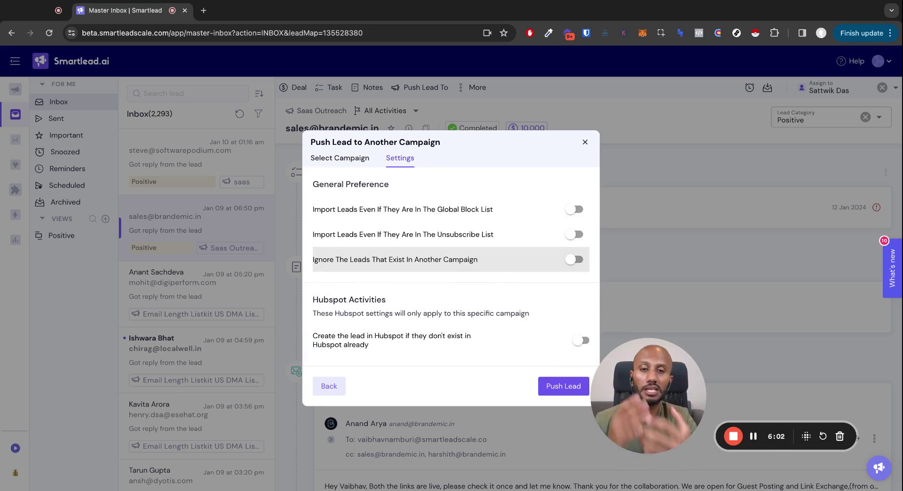
left_click(585, 142)
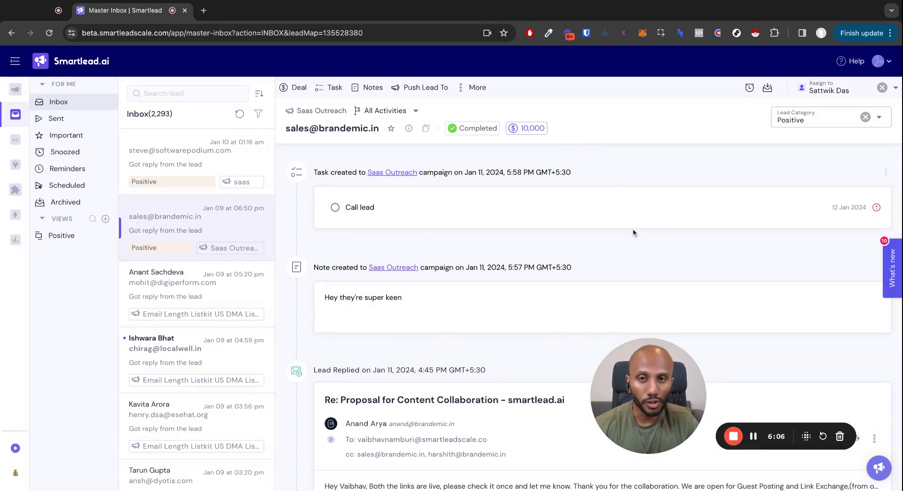